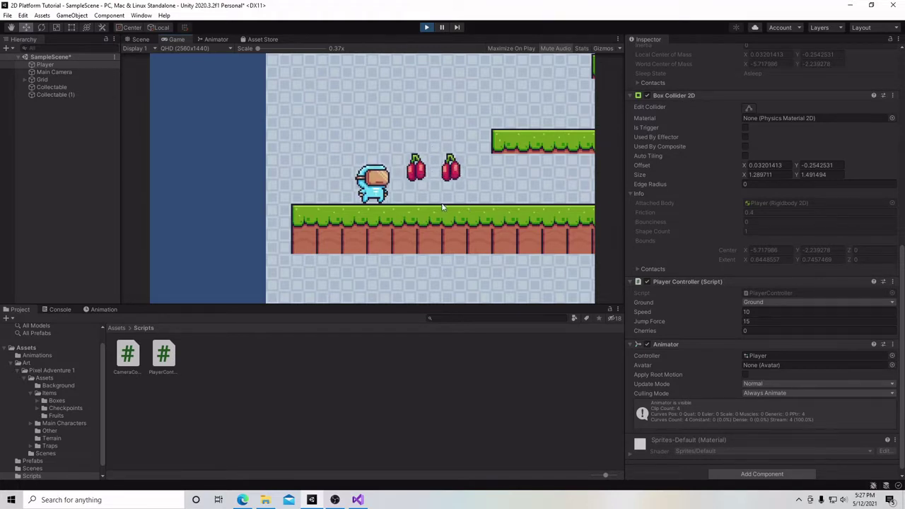
Step: Run the player right in Play mode to collect both cherries
key(Right)
key(Right)
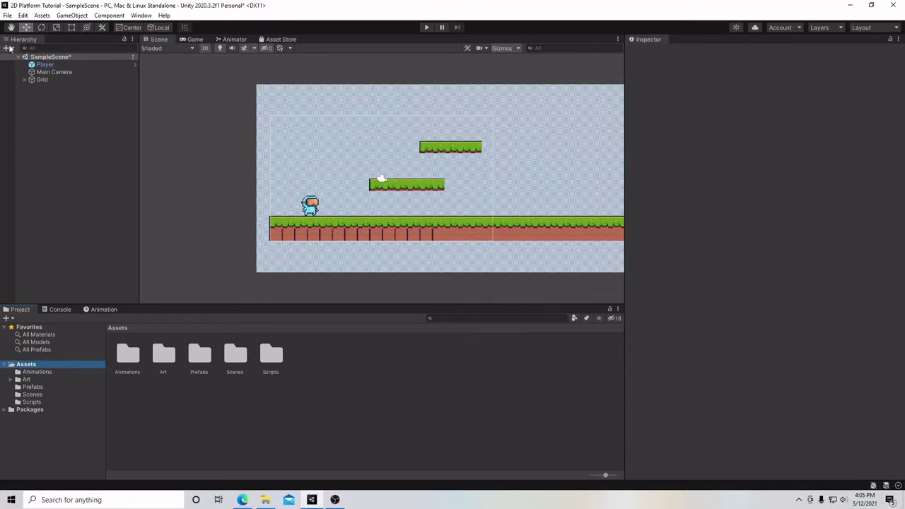
Step: Create an empty GameObject in the Hierarchy and name it Collectable
right_click(27, 94)
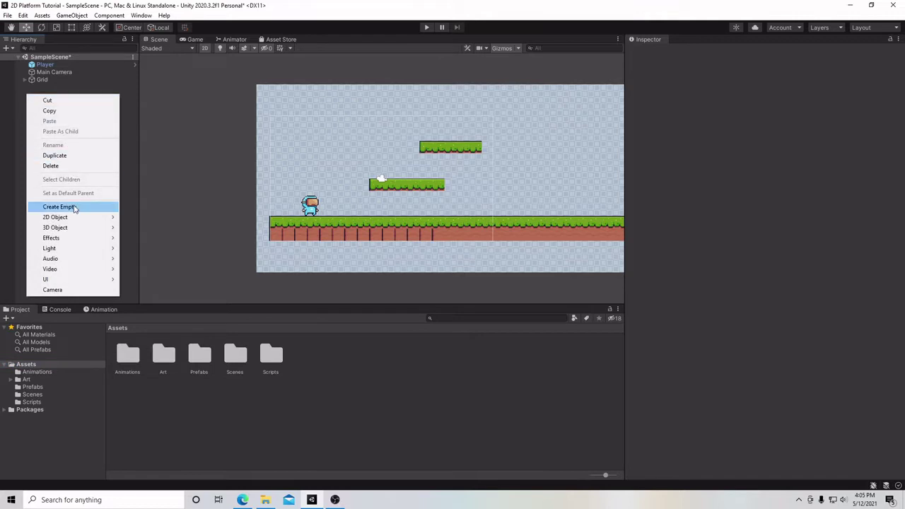
click(60, 207)
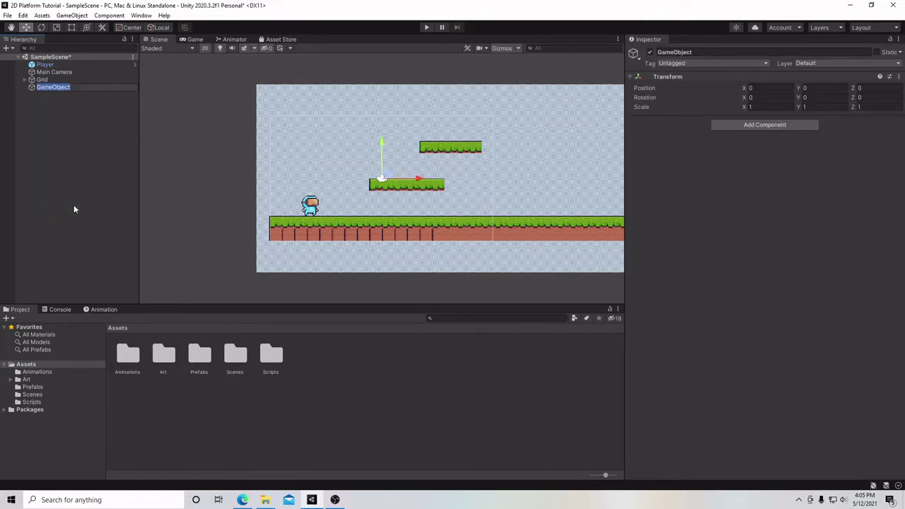
text(Collectable)
key(Return)
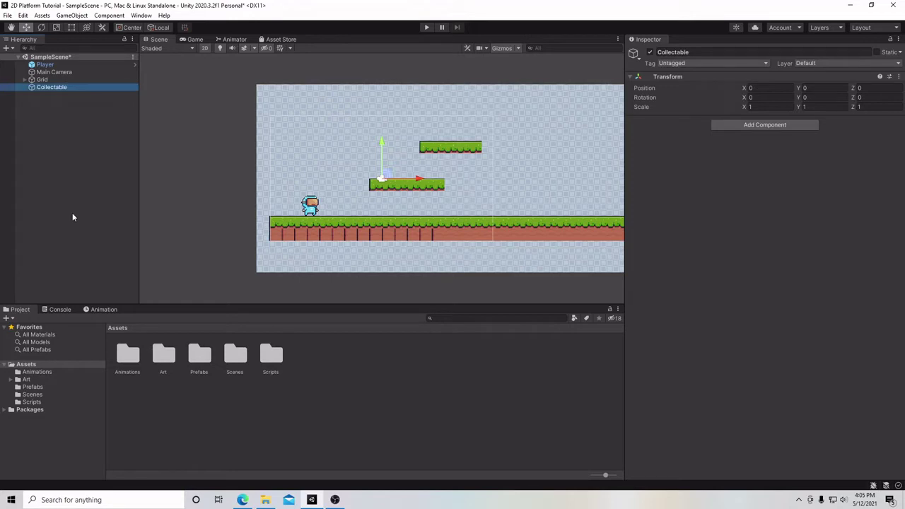
Step: Browse to Assets > Art > Pixel Adventure 1 > Assets > Items > Fruits in the Project panel
click(44, 365)
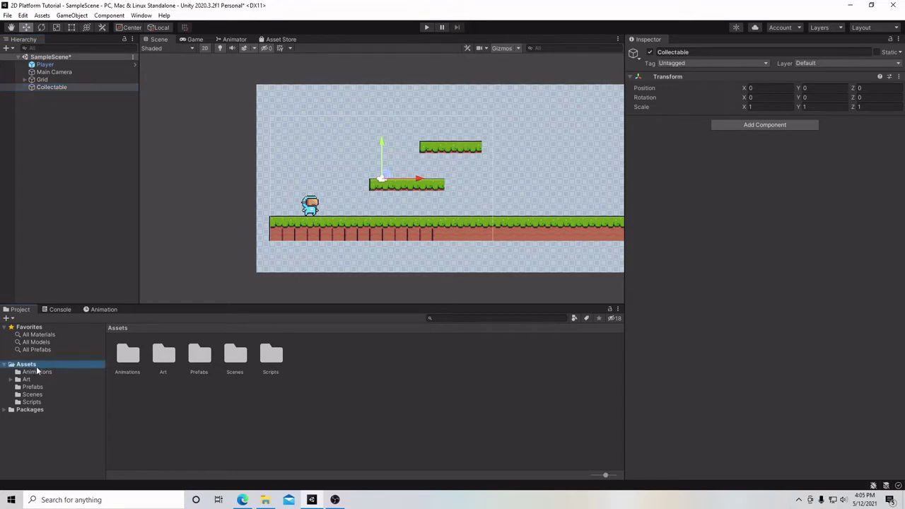
double_click(163, 354)
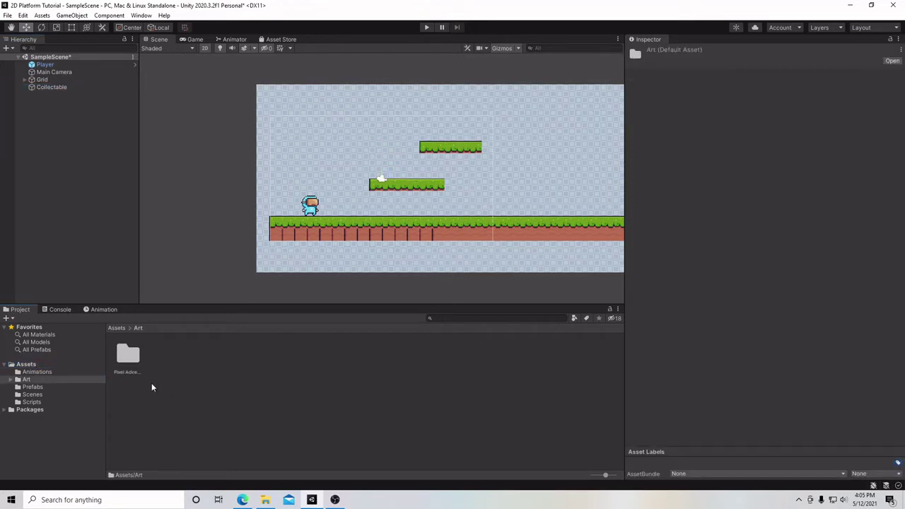
click(11, 380)
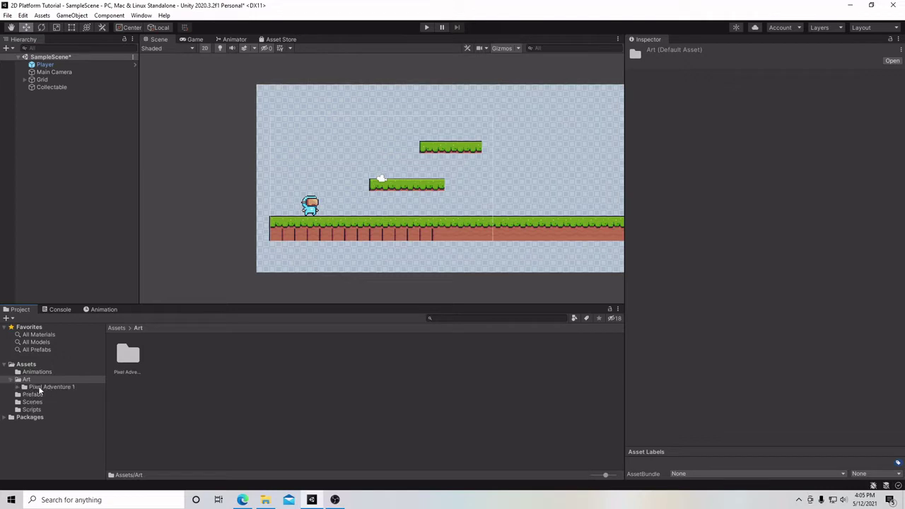
double_click(125, 358)
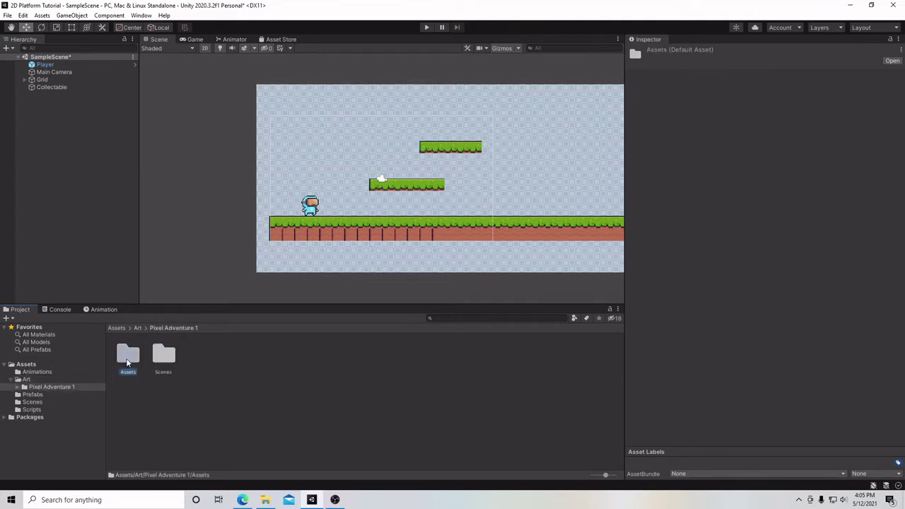
double_click(128, 358)
double_click(165, 358)
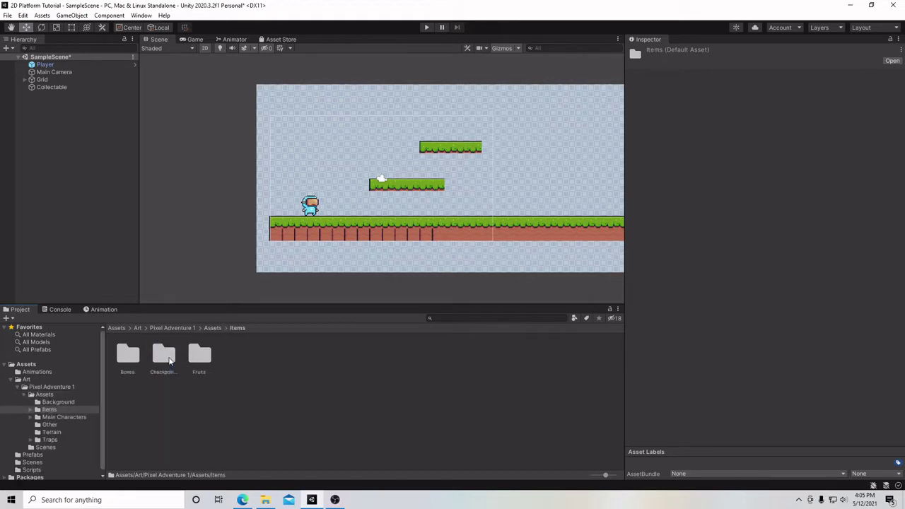
double_click(194, 357)
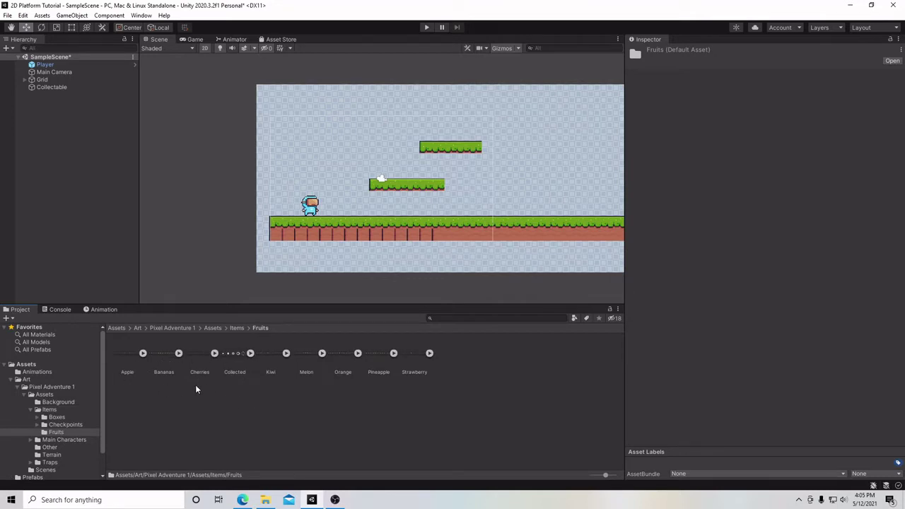
Step: Expand the Cherries sprite sheet and step through its frames, Cherries_0 to Cherries_13
click(214, 353)
click(239, 354)
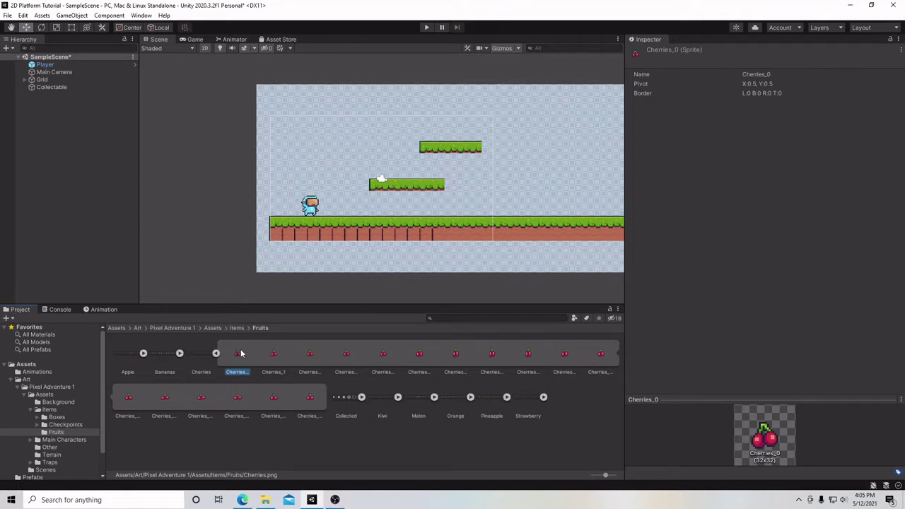
key(Right)
key(Right)
key(Right)
key(Right)
key(Right)
key(Right)
key(Right)
key(Right)
key(Right)
key(Right)
key(Right)
key(Right)
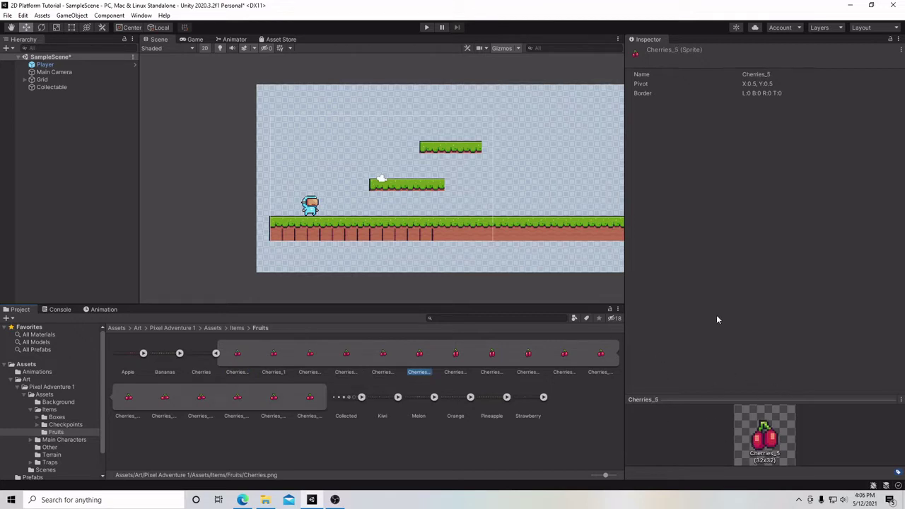
key(Right)
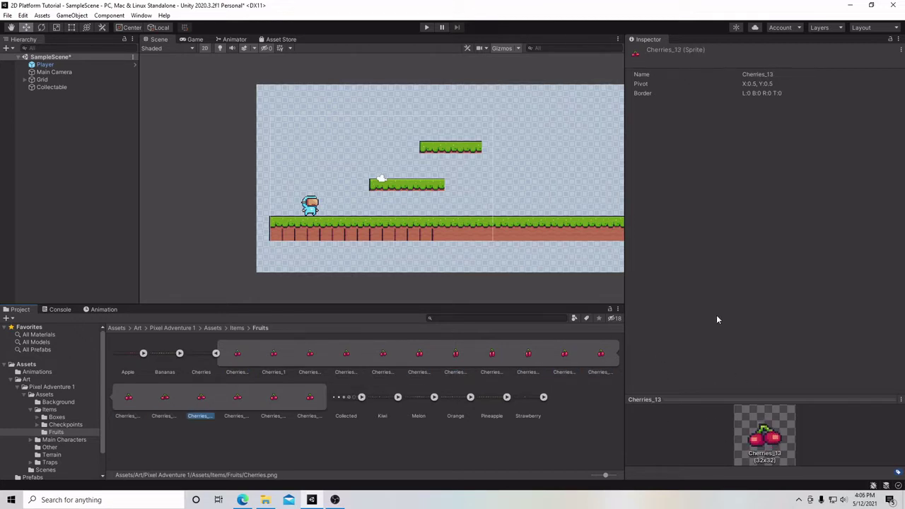
key(Right)
key(Right)
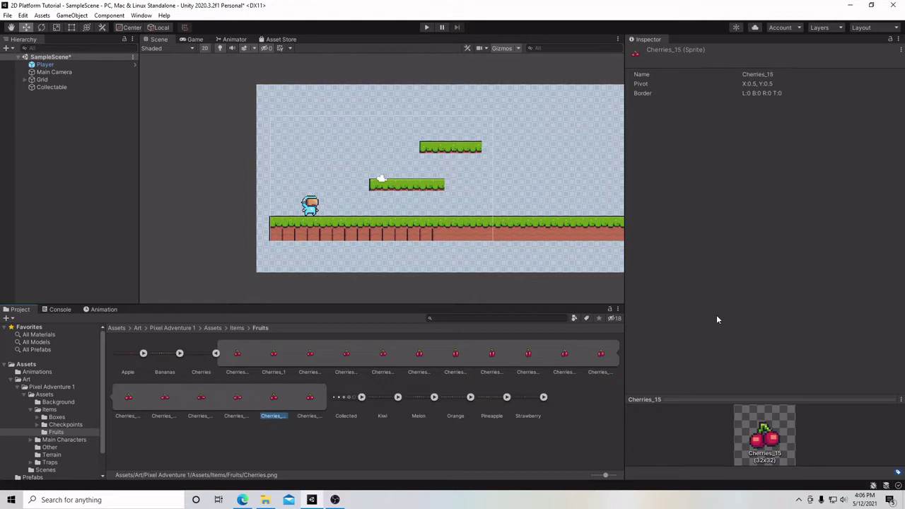
key(Left)
key(Left)
key(Left)
key(Left)
key(Left)
key(Left)
key(Left)
key(Left)
key(Left)
key(Left)
key(Left)
key(Left)
key(Left)
key(Left)
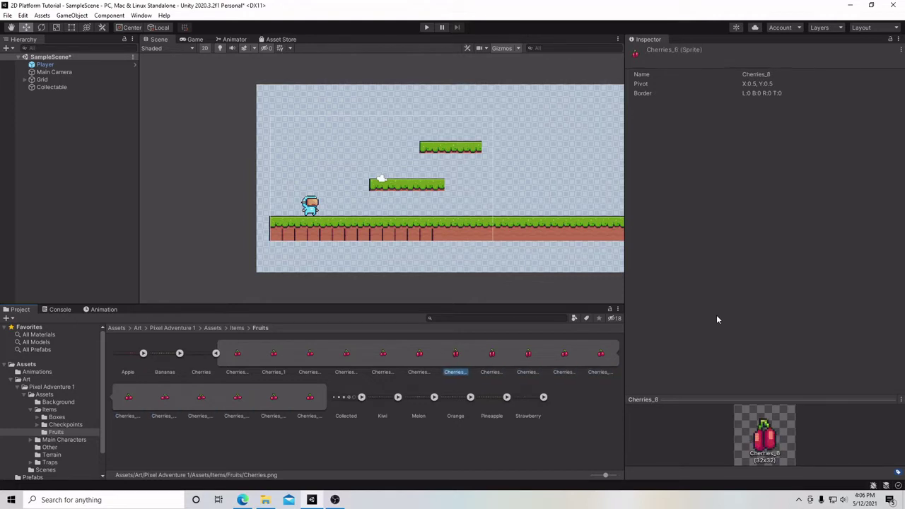
key(Left)
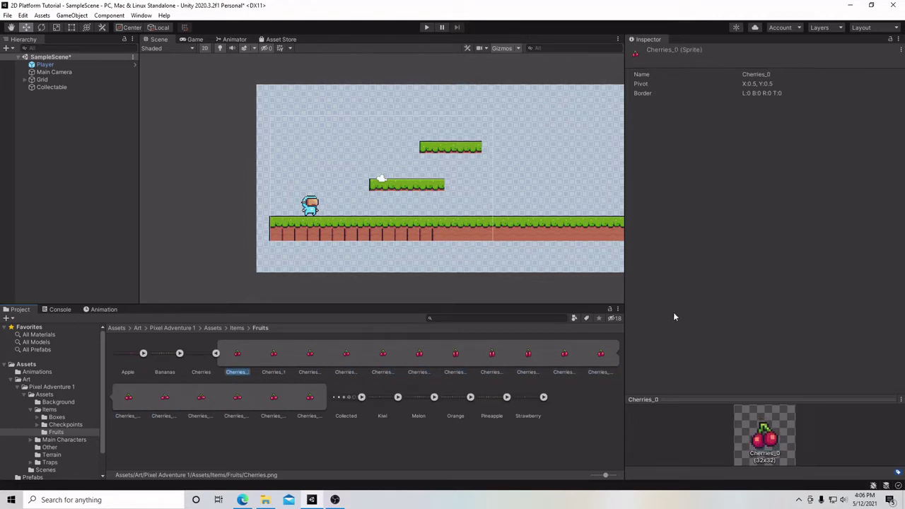
Step: Set the Cherries sheet's Pixels Per Unit to 16 and apply the import change
click(216, 354)
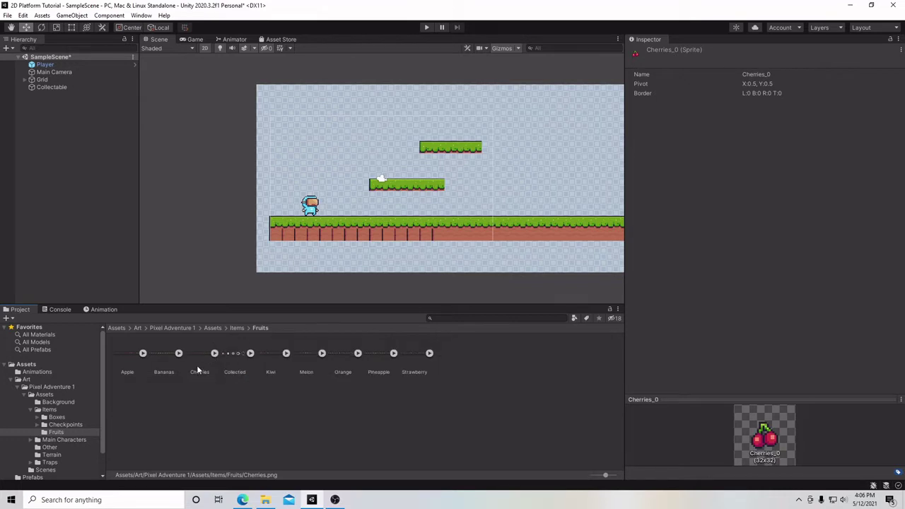
click(199, 369)
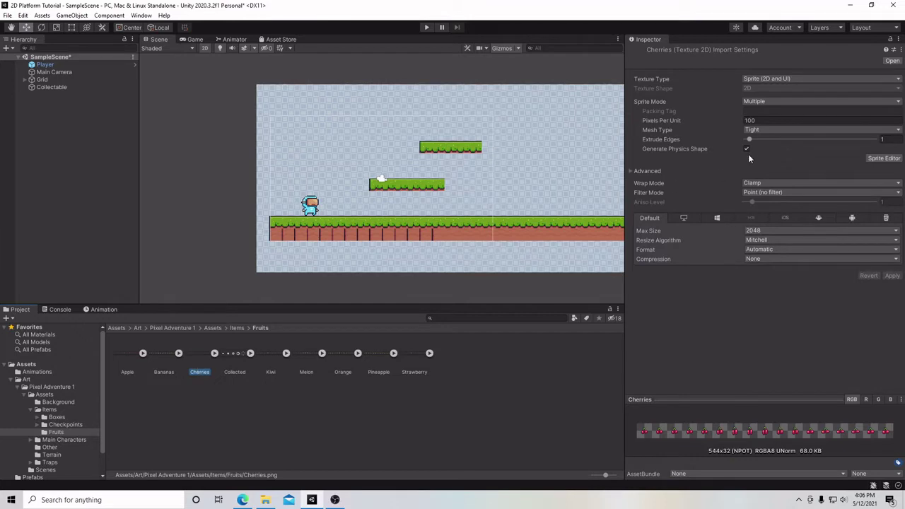
click(647, 123)
text(1)
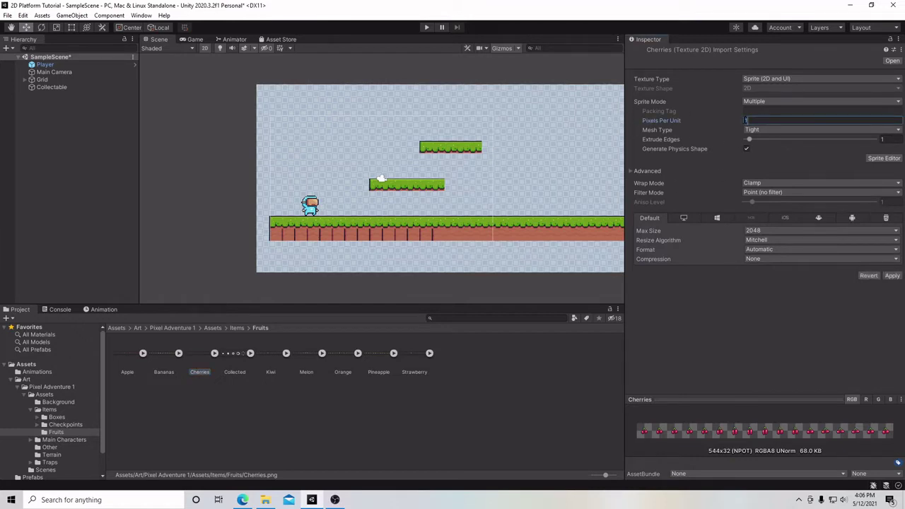
text(6)
click(506, 382)
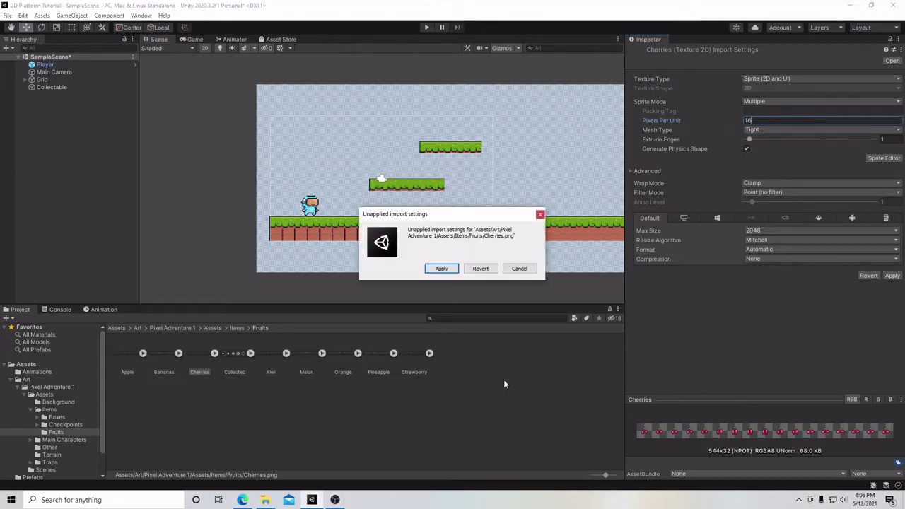
click(444, 271)
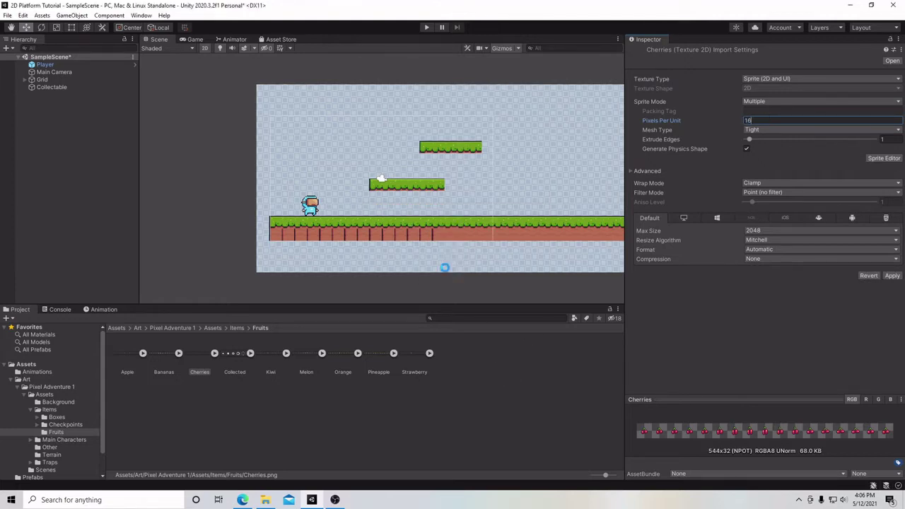
click(200, 372)
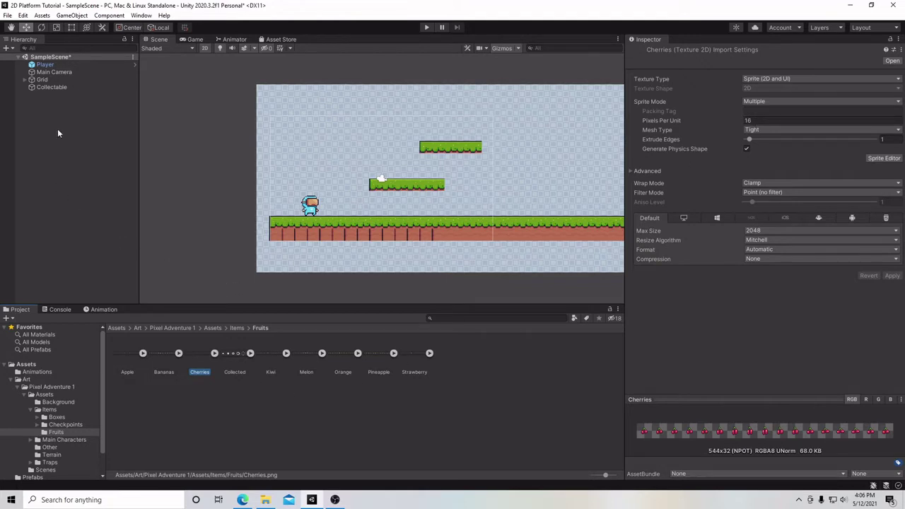
Step: Add a Sprite Renderer to Collectable by searching 'sprite ren' in Add Component
click(58, 88)
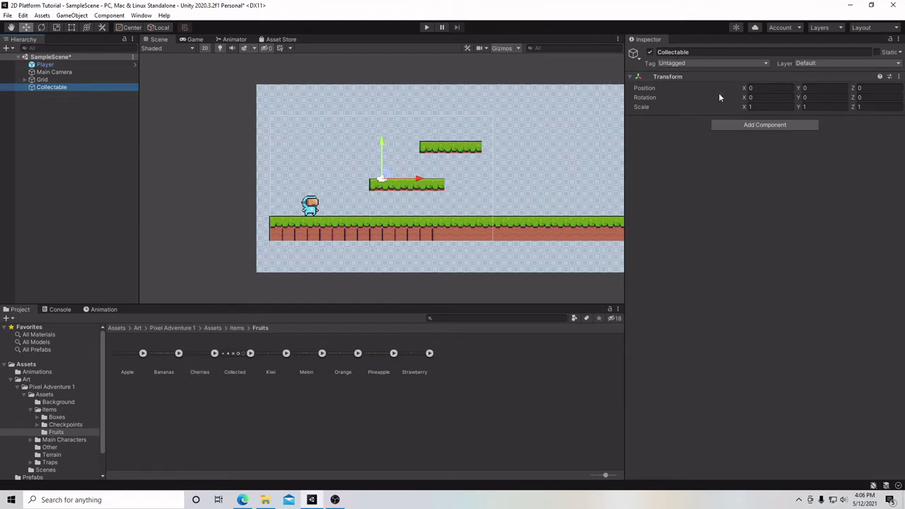
click(719, 126)
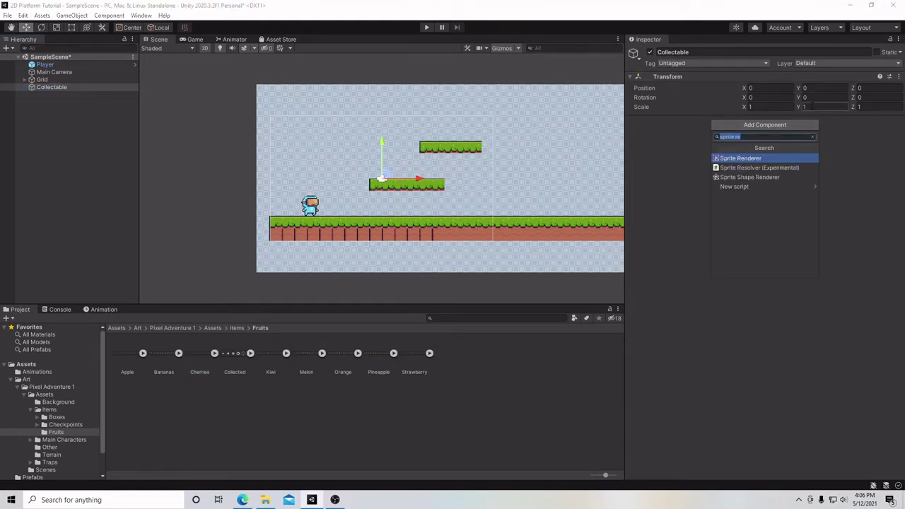
text(sprite)
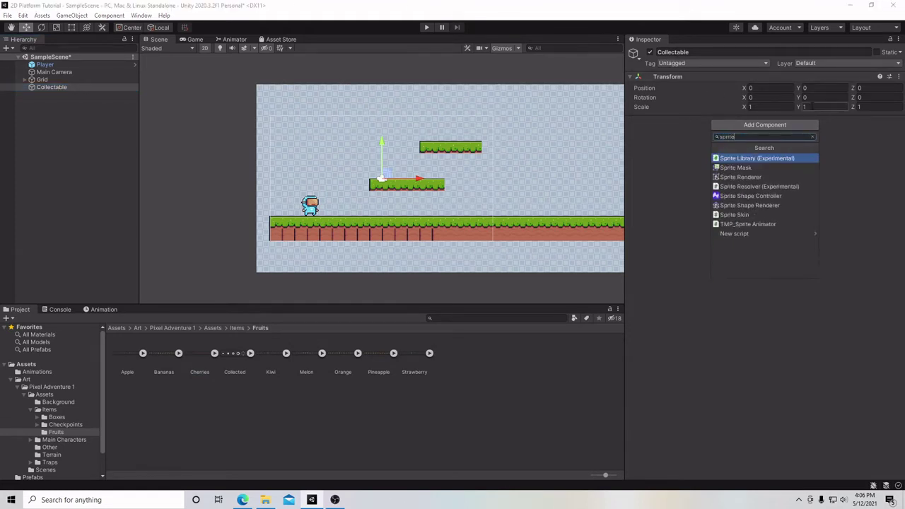
text( rend)
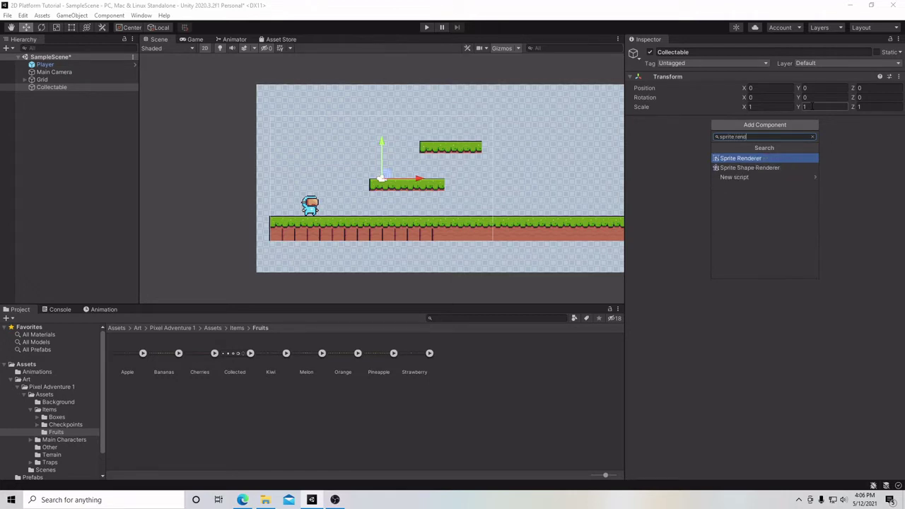
click(779, 156)
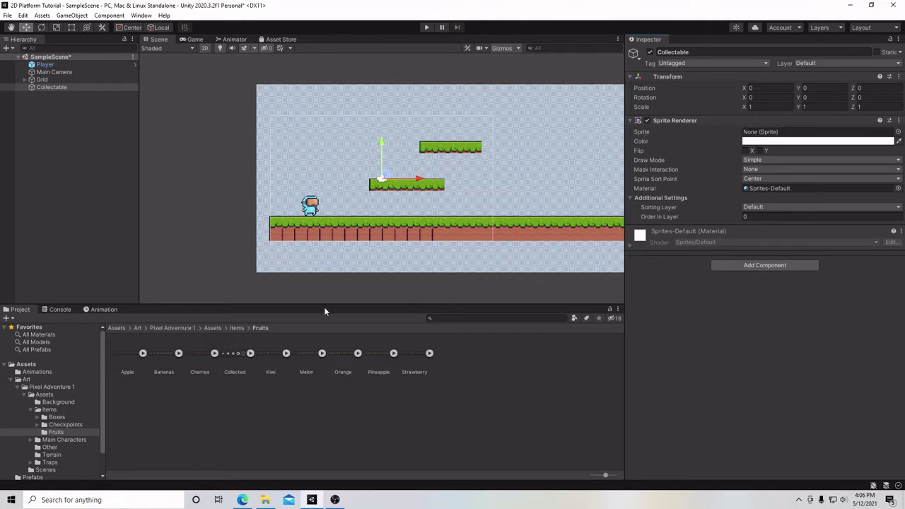
Step: Assign Cherries_0 as Collectable's sprite and move it to X -2.61, Y -1.55
click(216, 353)
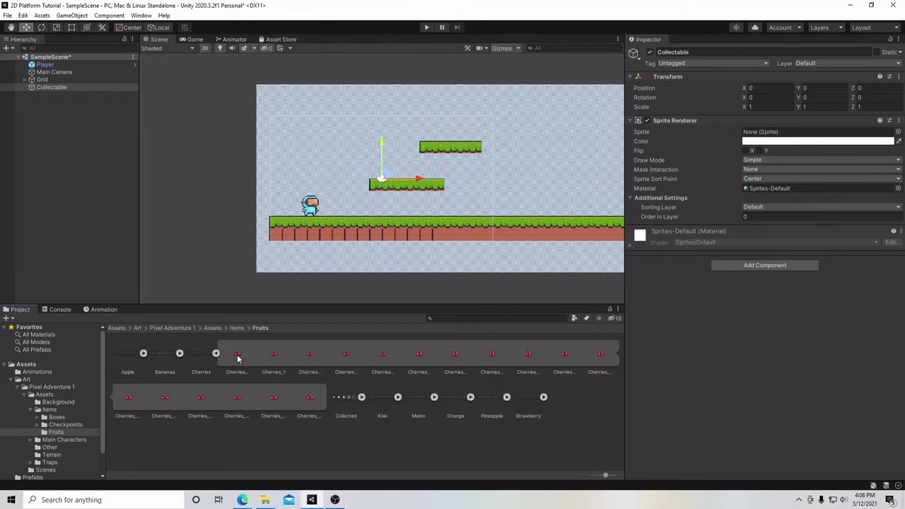
drag(239, 355, 761, 135)
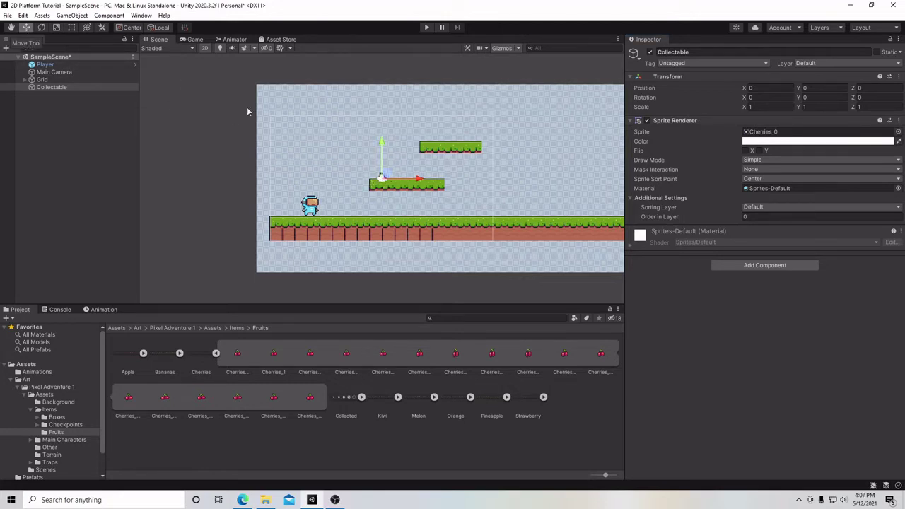
drag(421, 179, 378, 179)
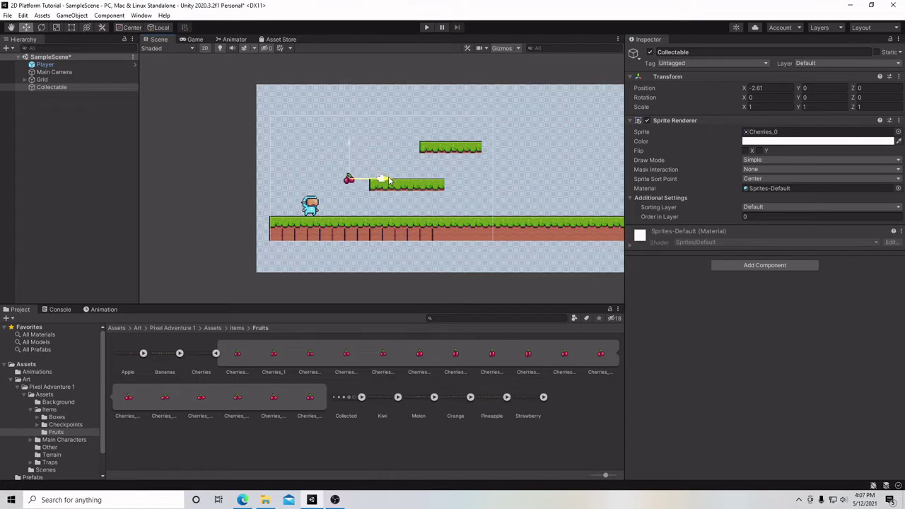
drag(348, 144, 348, 163)
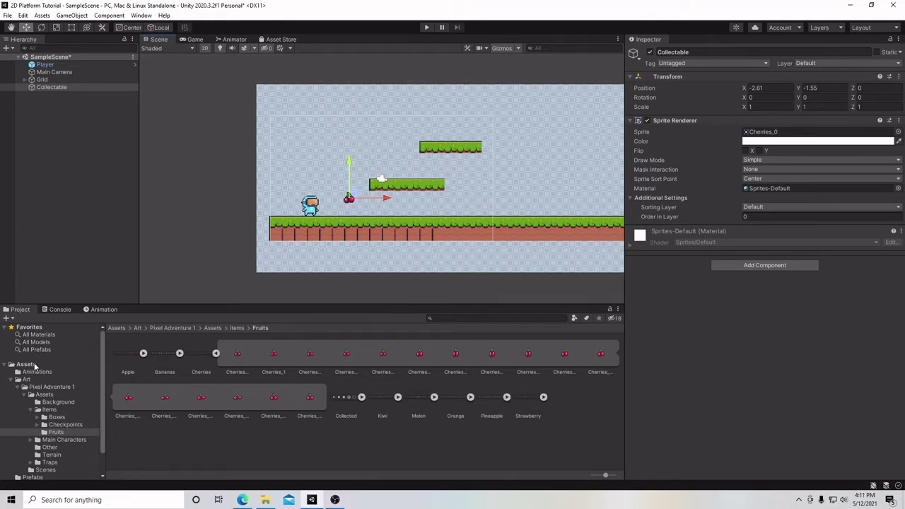
Step: Create an animation clip named Cherry in Assets > Animations
click(32, 364)
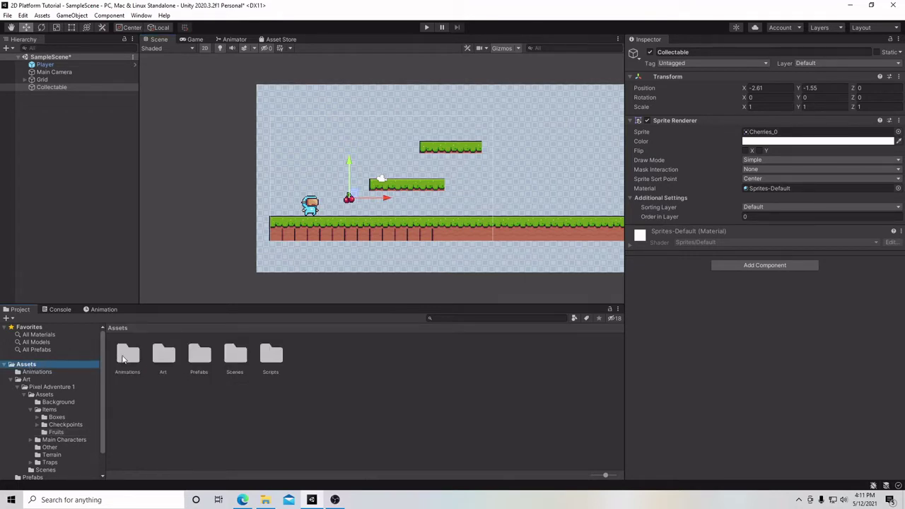
double_click(124, 356)
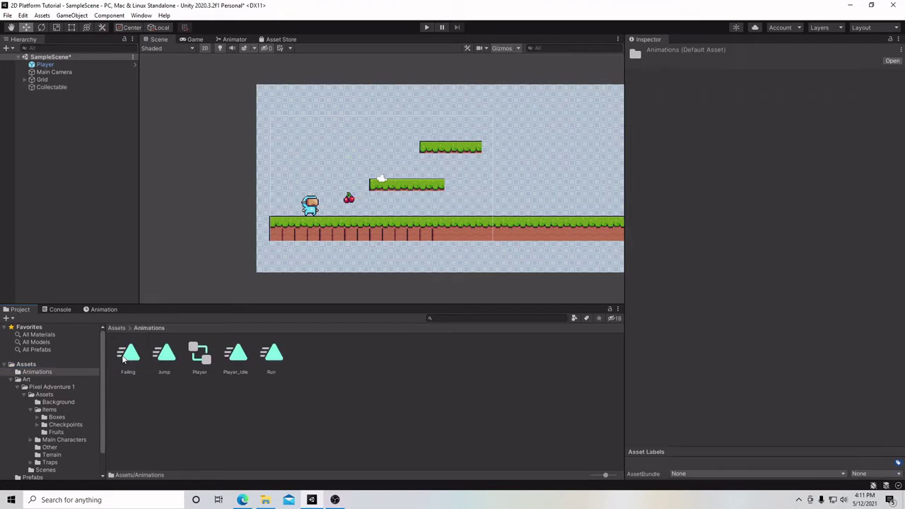
right_click(296, 369)
mouse_move(359, 124)
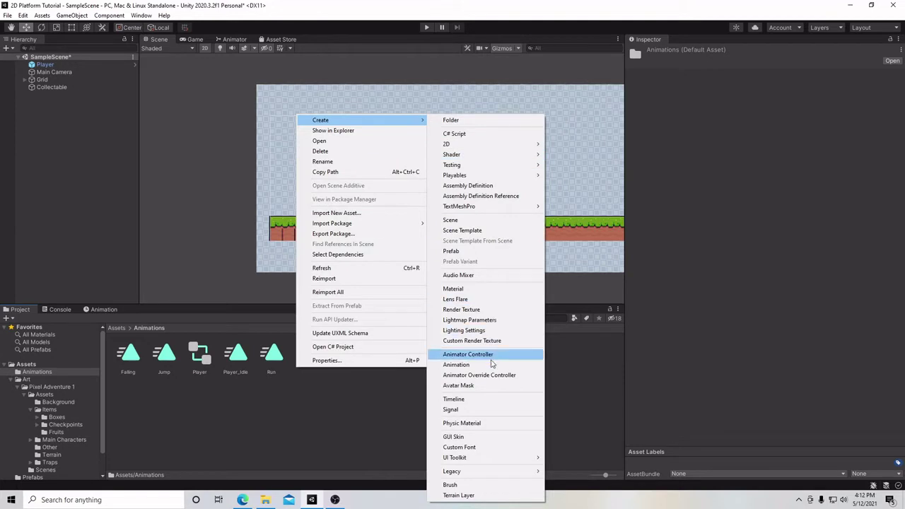
click(456, 364)
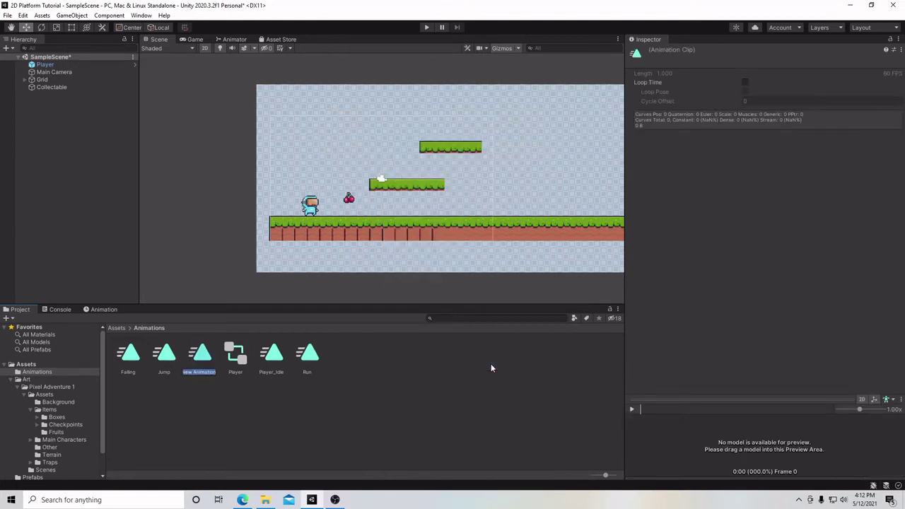
text(Cherry)
key(BackSpace)
key(BackSpace)
key(BackSpace)
key(BackSpace)
text(rry)
key(Return)
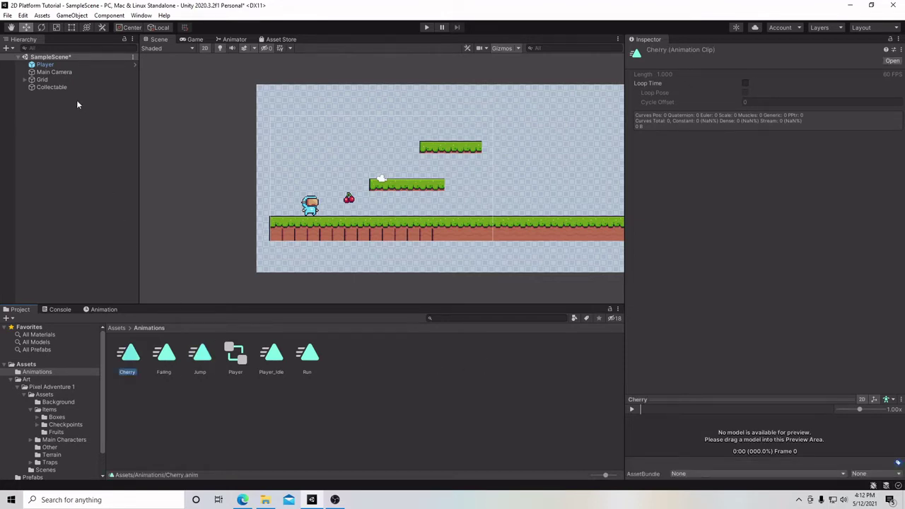
click(47, 87)
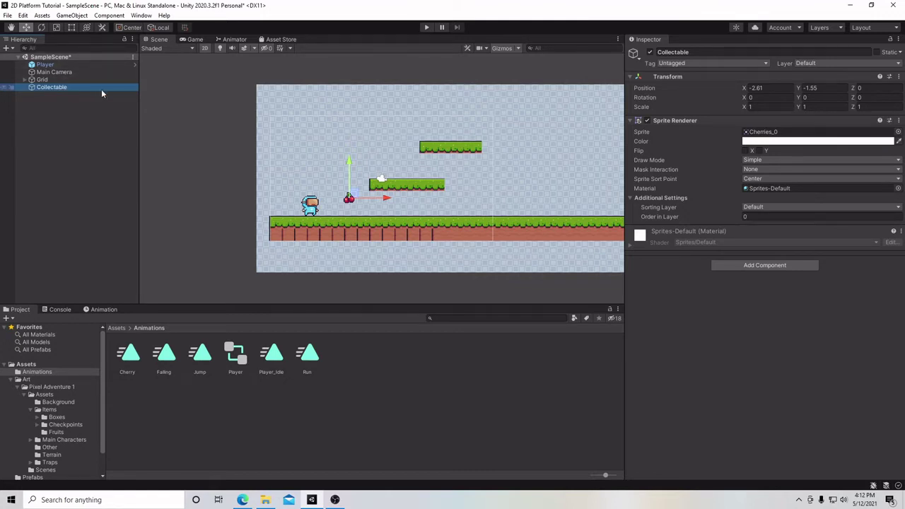
Step: Drag the Cherry clip onto Collectable's Inspector, adding an Animator with a Collectable controller
click(761, 265)
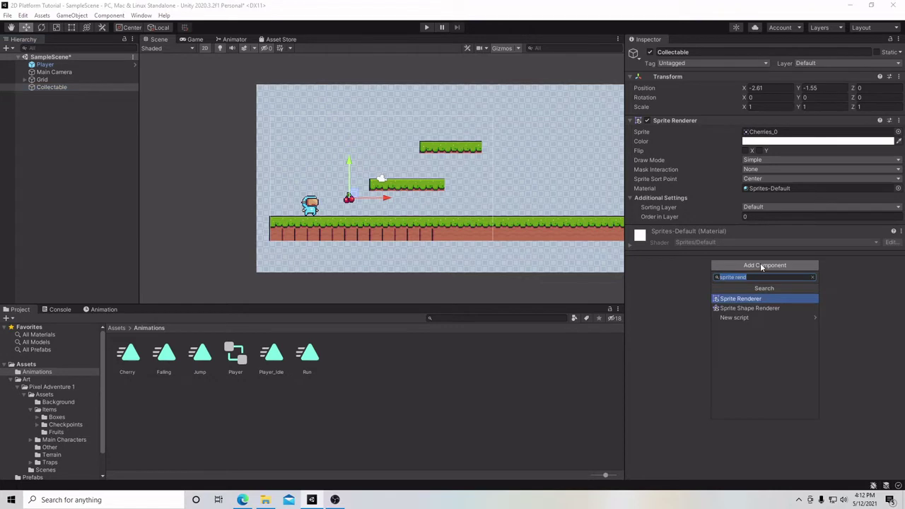
text(Anima)
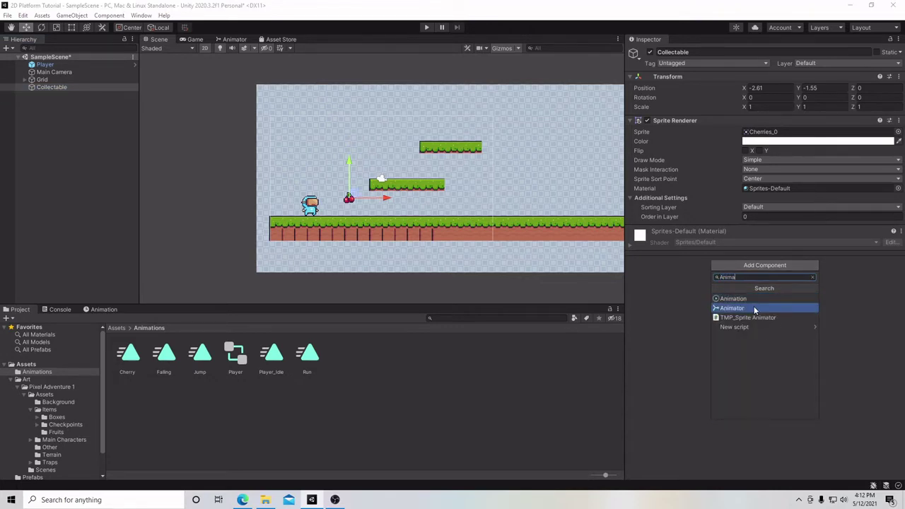
key(BackSpace)
key(BackSpace)
key(BackSpace)
key(BackSpace)
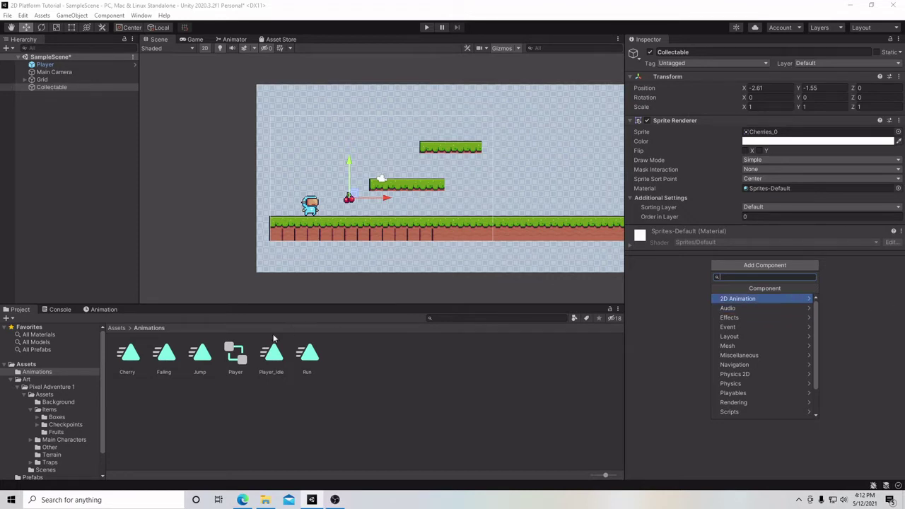
drag(130, 356, 690, 307)
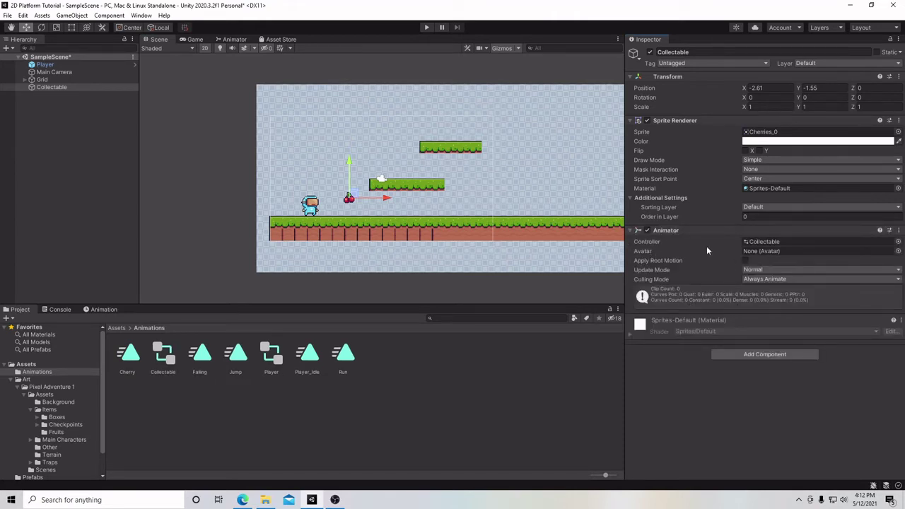
Step: In the Animator graph, place the Cherry state beside Entry and inspect its properties
click(229, 40)
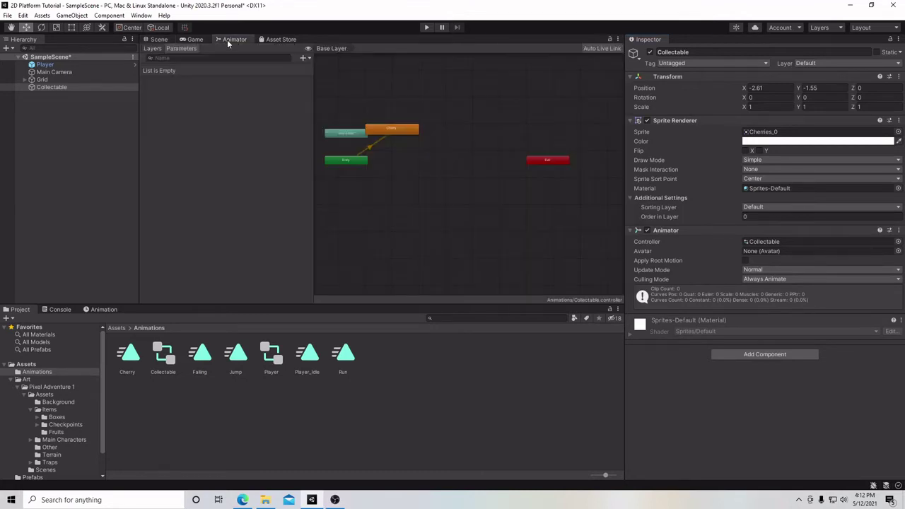
drag(407, 136, 439, 167)
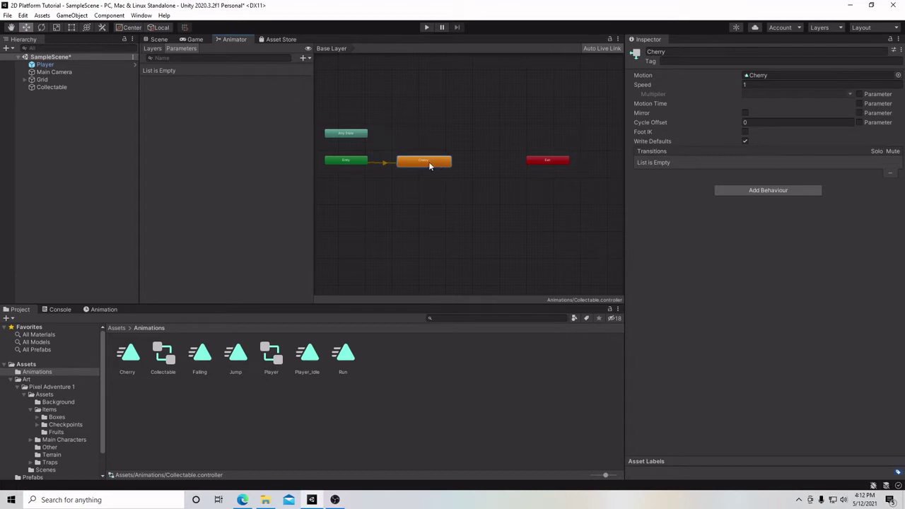
click(46, 65)
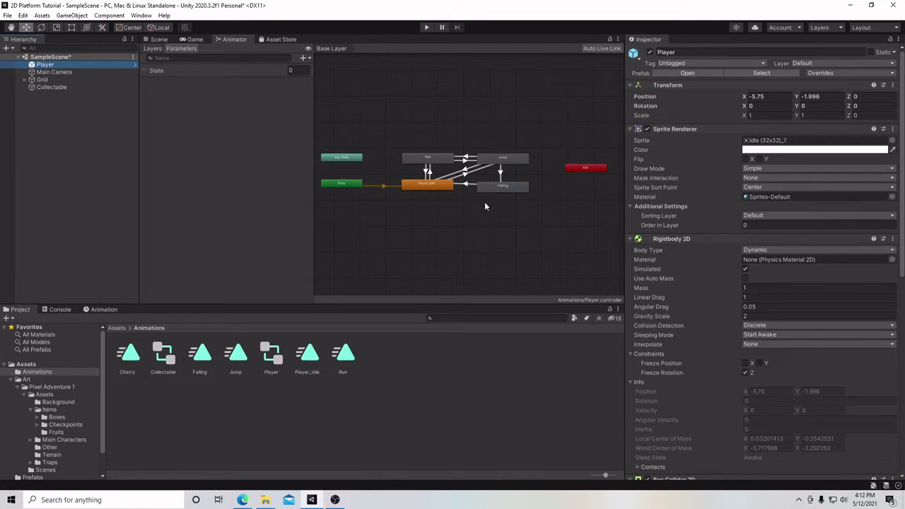
click(59, 90)
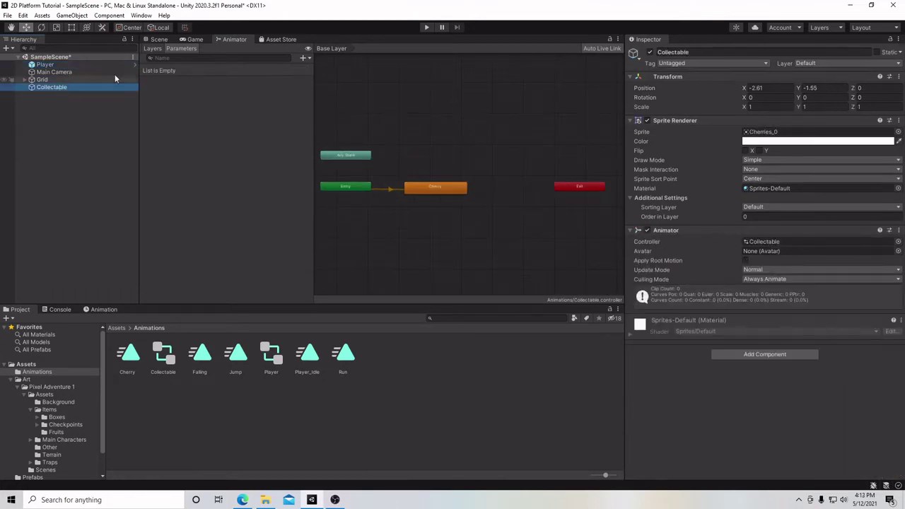
click(442, 190)
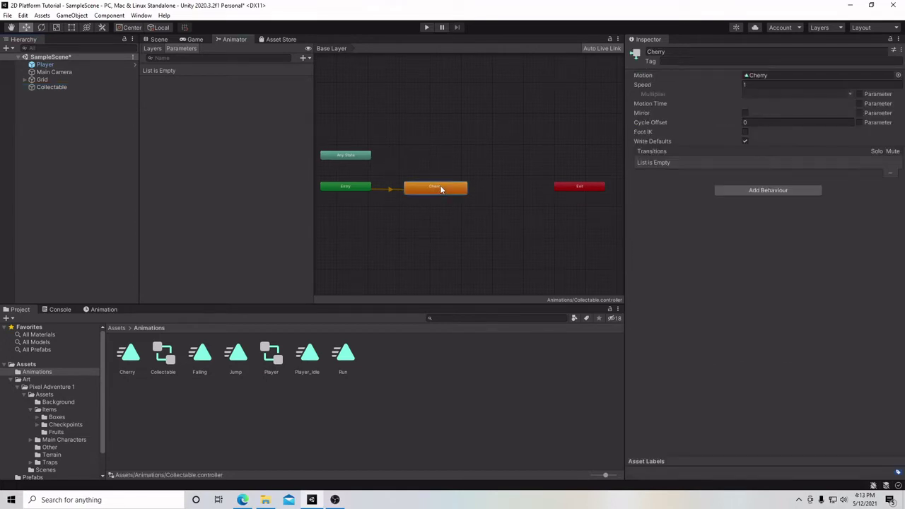